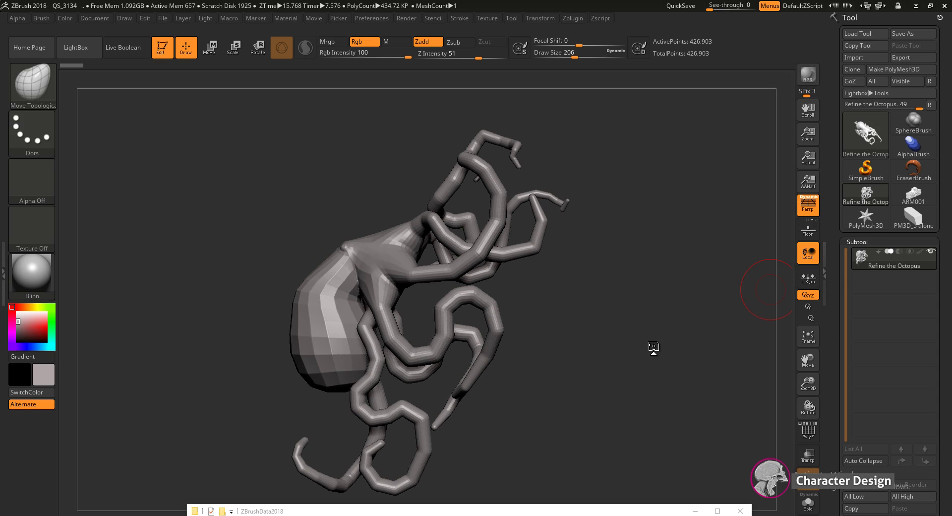
- Look over the simple octopus from several angles, then switch to the ARM001 octopus-on-block tool
{"action": "mouse_move", "coordinate": [597, 252]}
{"action": "left_mouse_down"}
{"action": "mouse_move", "coordinate": [570, 257]}
{"action": "mouse_move", "coordinate": [599, 260]}
{"action": "left_mouse_up"}
{"action": "left_click_drag", "start_coordinate": [589, 314], "coordinate": [485, 206]}
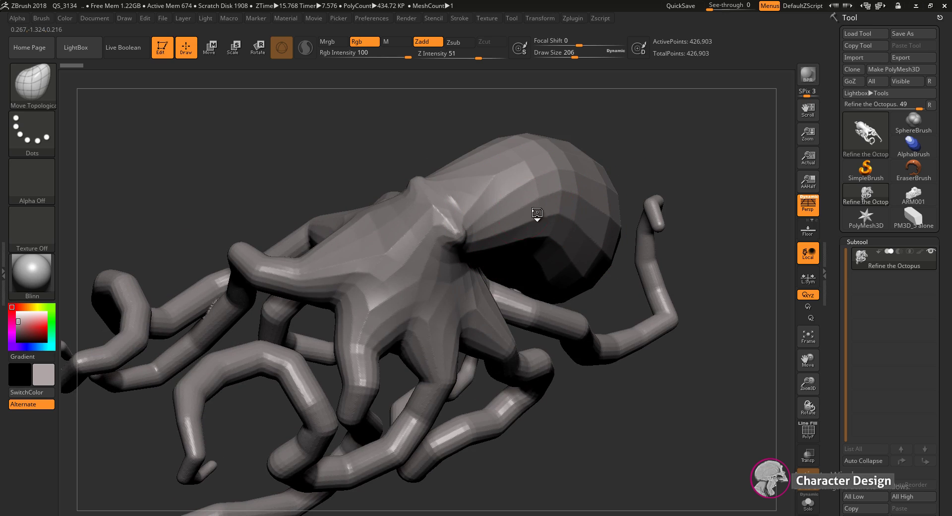
{"action": "left_click_drag", "start_coordinate": [705, 268], "coordinate": [701, 166]}
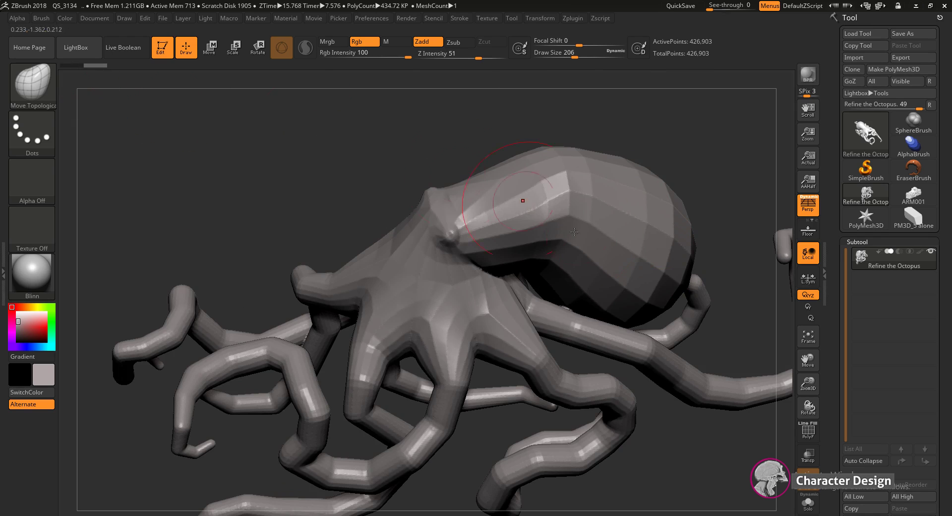
{"action": "right_click_drag", "start_coordinate": [570, 237], "coordinate": [473, 209]}
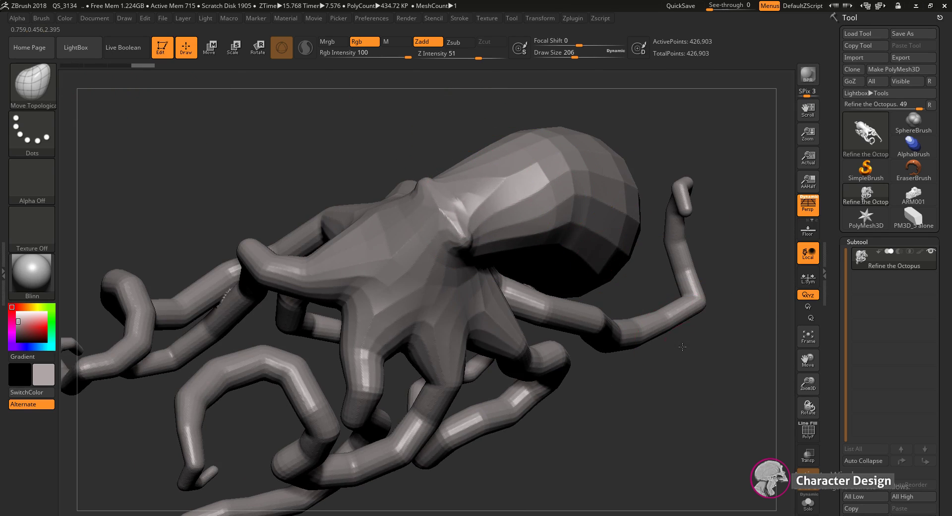
{"action": "key", "text": "f"}
{"action": "left_click_drag", "start_coordinate": [717, 163], "coordinate": [692, 148]}
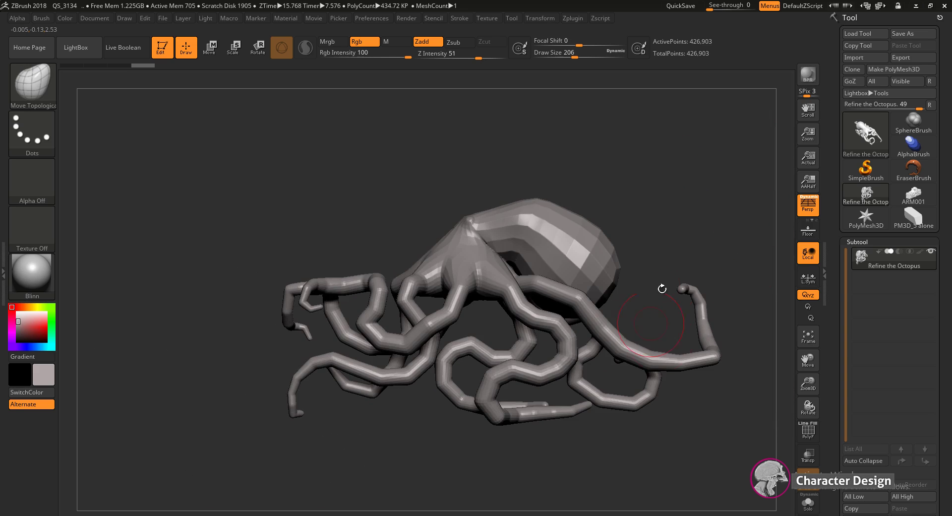
{"action": "mouse_move", "coordinate": [665, 211]}
{"action": "left_mouse_down"}
{"action": "mouse_move", "coordinate": [706, 217]}
{"action": "mouse_move", "coordinate": [657, 225]}
{"action": "mouse_move", "coordinate": [611, 215]}
{"action": "mouse_move", "coordinate": [584, 242]}
{"action": "left_mouse_up"}
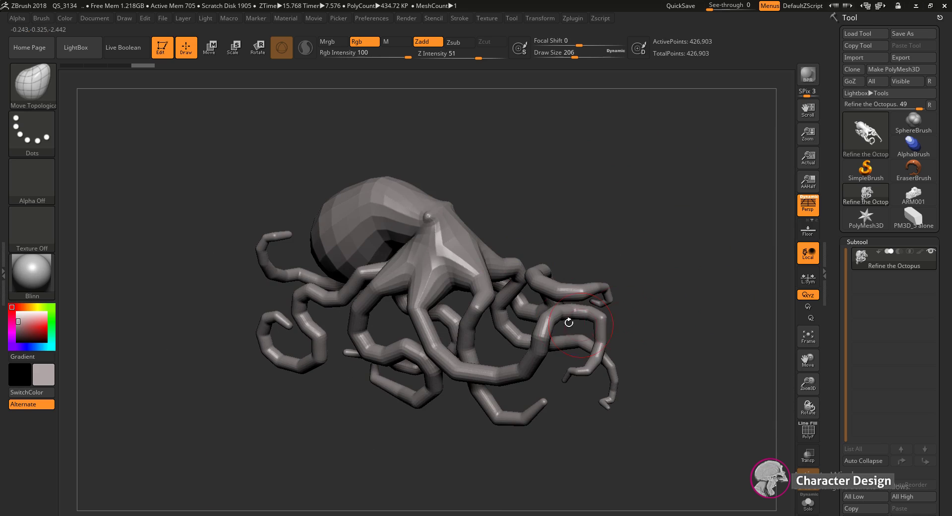
{"action": "left_click_drag", "start_coordinate": [572, 201], "coordinate": [689, 347]}
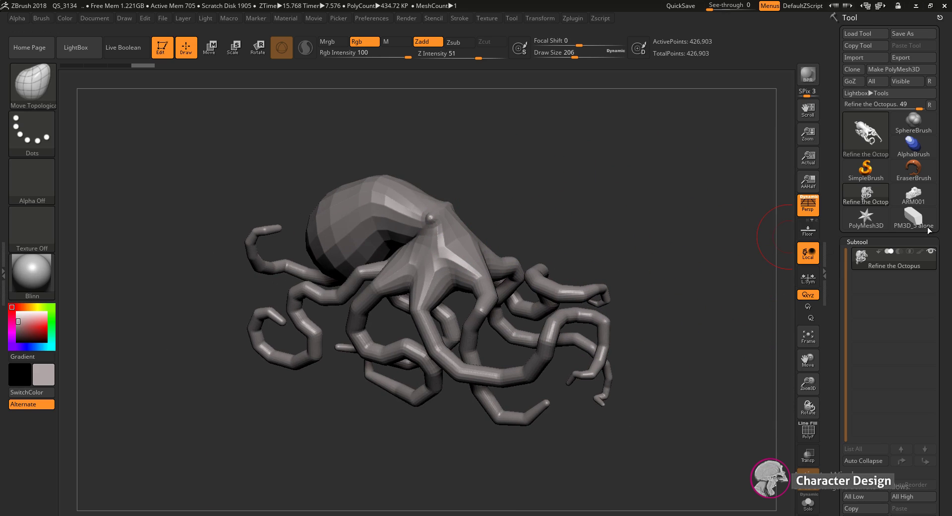
{"action": "left_click", "coordinate": [913, 194]}
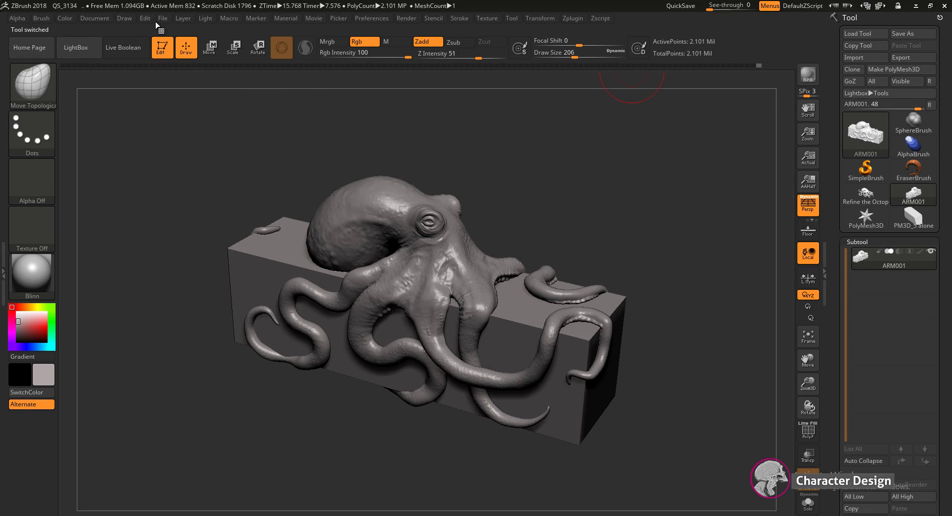
{"action": "left_click", "coordinate": [103, 18]}
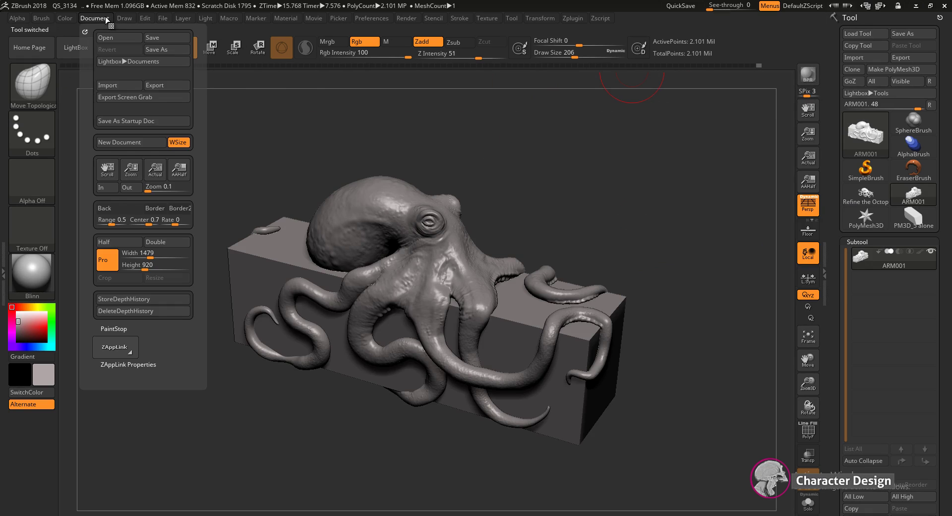
{"action": "left_click", "coordinate": [125, 19]}
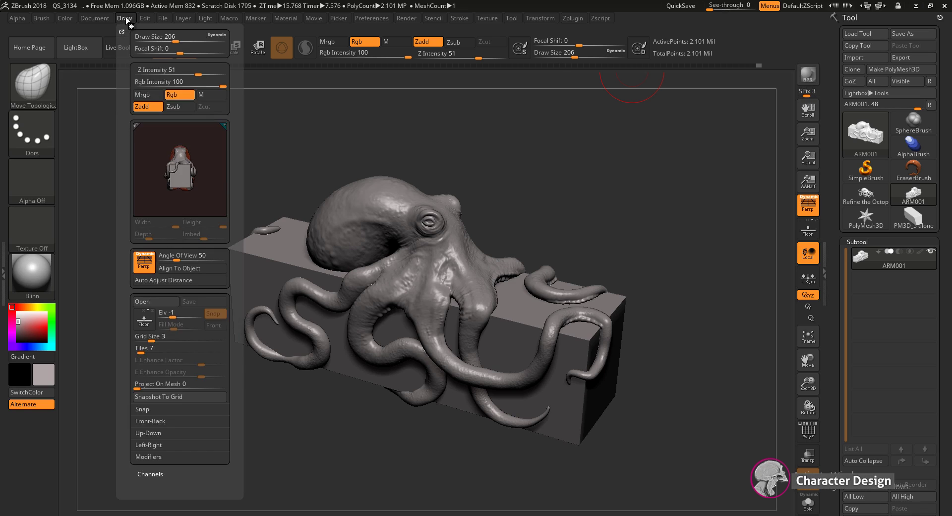
{"action": "left_click", "coordinate": [145, 19]}
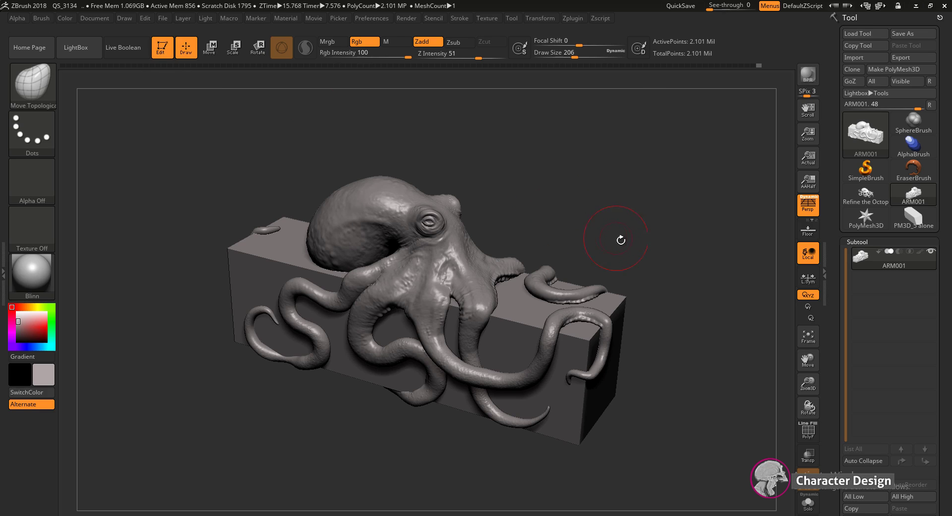
{"action": "mouse_move", "coordinate": [642, 249]}
{"action": "left_mouse_down"}
{"action": "mouse_move", "coordinate": [669, 226]}
{"action": "mouse_move", "coordinate": [776, 325]}
{"action": "mouse_move", "coordinate": [656, 276]}
{"action": "mouse_move", "coordinate": [590, 273]}
{"action": "mouse_move", "coordinate": [545, 242]}
{"action": "mouse_move", "coordinate": [460, 234]}
{"action": "mouse_move", "coordinate": [274, 115]}
{"action": "left_mouse_up"}
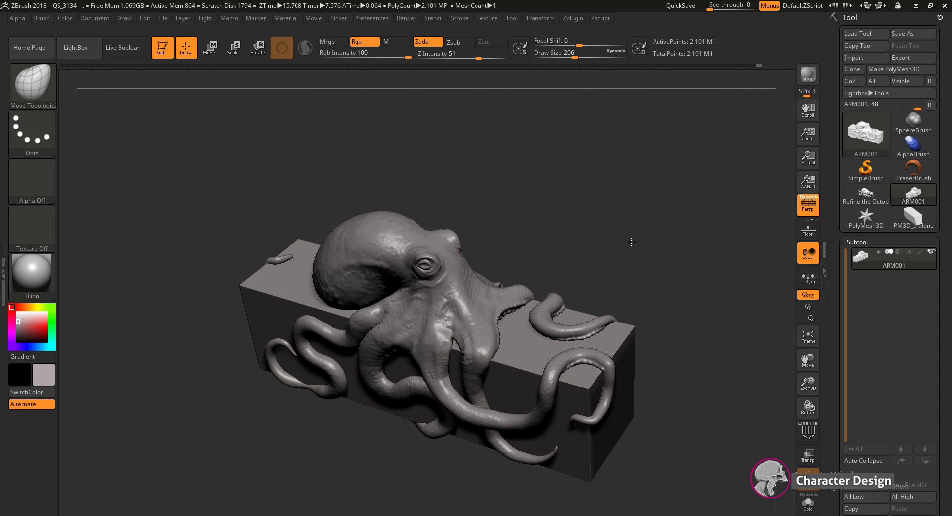
{"action": "left_click_drag", "start_coordinate": [620, 246], "coordinate": [557, 279]}
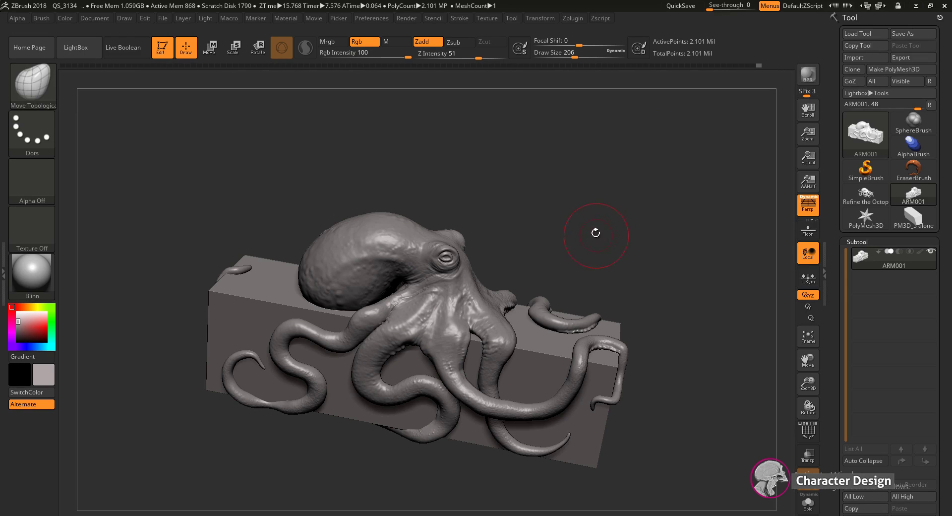
{"action": "left_click_drag", "start_coordinate": [596, 233], "coordinate": [557, 243]}
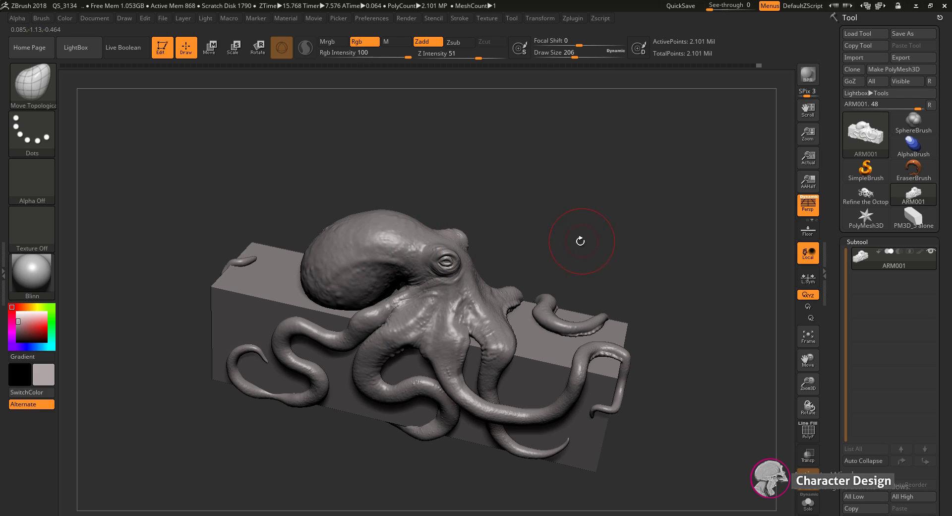
{"action": "left_click_drag", "start_coordinate": [584, 234], "coordinate": [605, 208]}
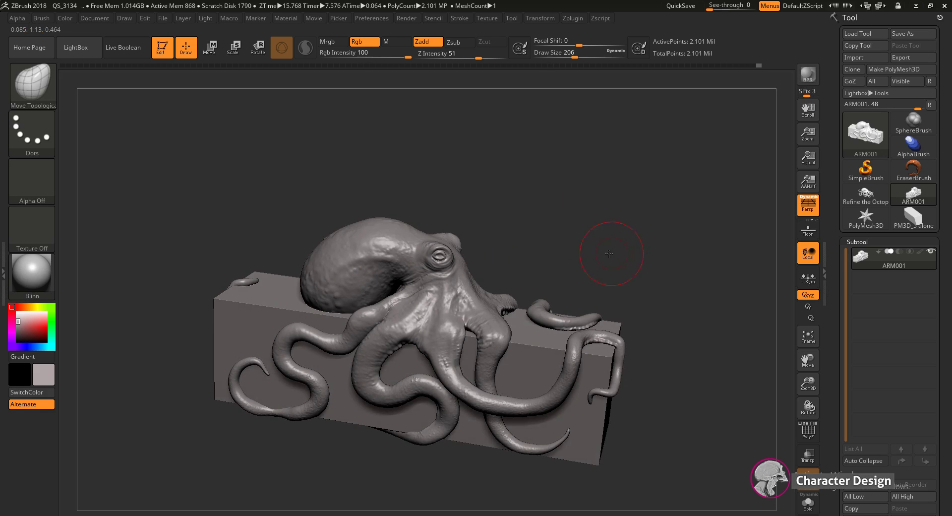
{"action": "mouse_move", "coordinate": [609, 253]}
{"action": "left_mouse_down"}
{"action": "mouse_move", "coordinate": [583, 249]}
{"action": "mouse_move", "coordinate": [621, 243]}
{"action": "left_mouse_up"}
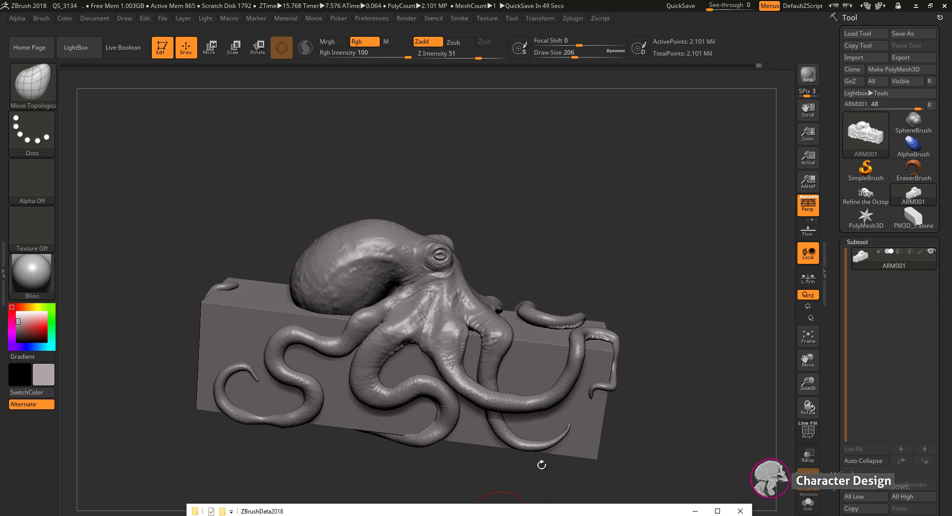
- Move the ZBrushData2018 Explorer window up to the middle of the screen
{"action": "left_click_drag", "start_coordinate": [546, 510], "coordinate": [528, 119]}
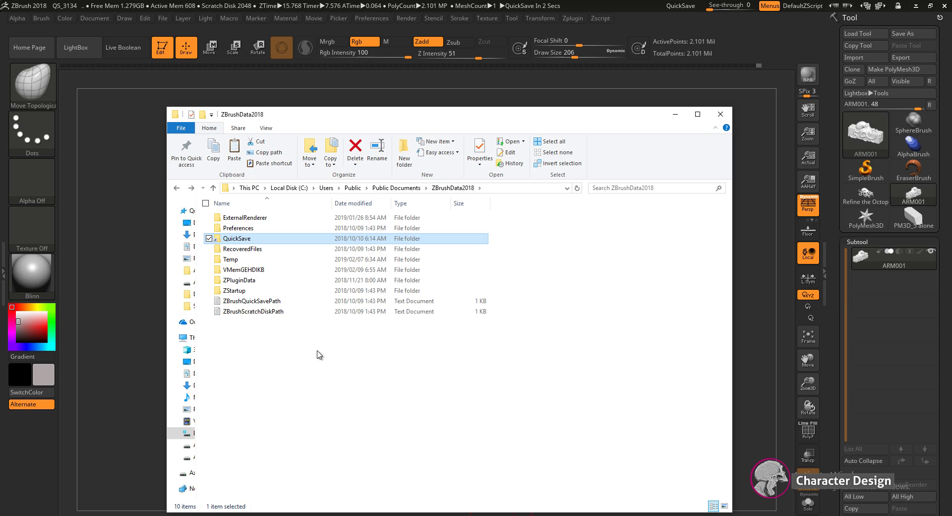
{"action": "double_click", "coordinate": [283, 242]}
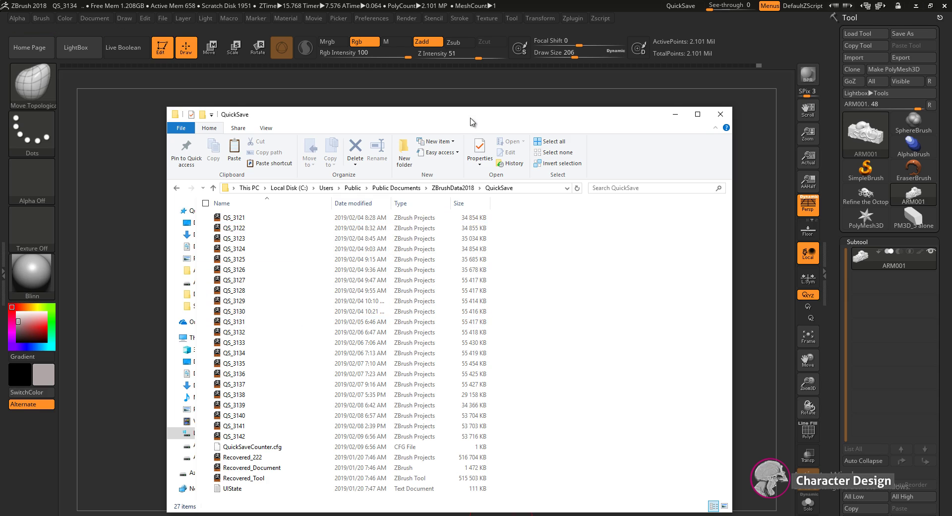
{"action": "left_click_drag", "start_coordinate": [470, 121], "coordinate": [502, 70]}
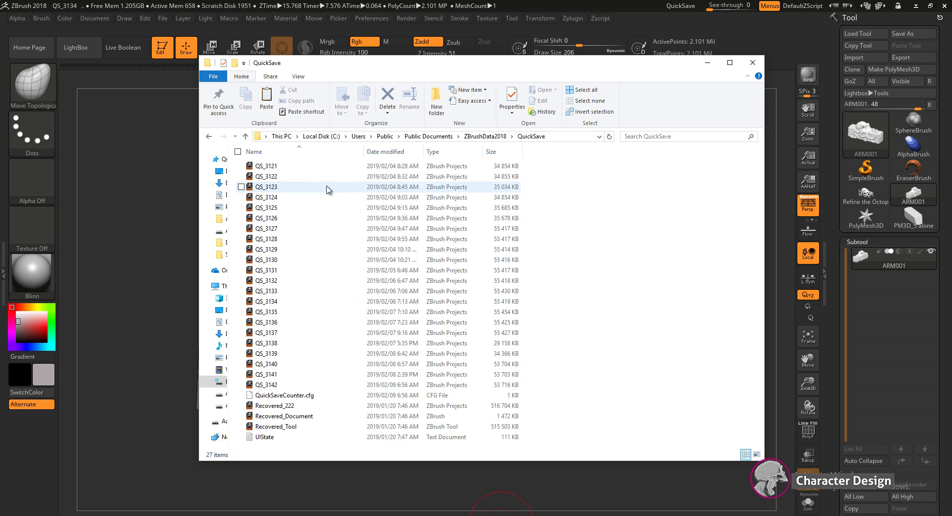
{"action": "left_click", "coordinate": [211, 137]}
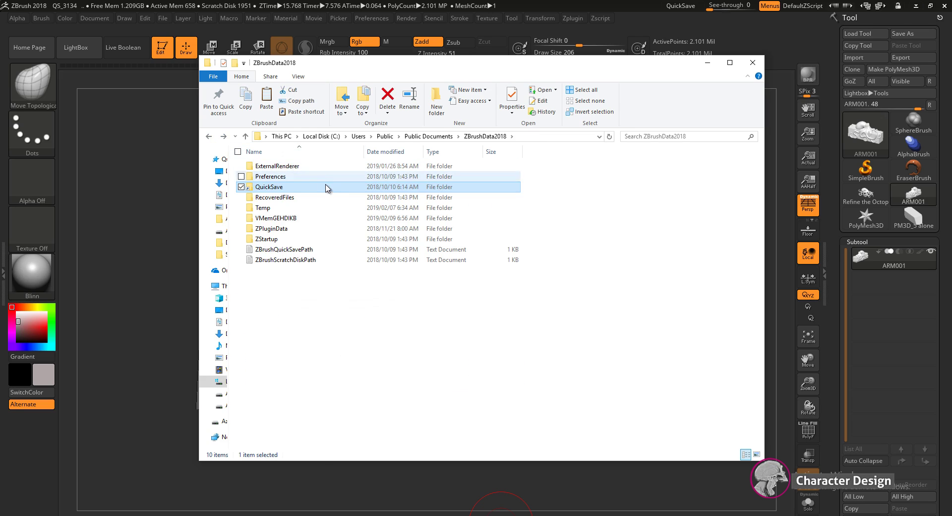
- Check QuickSave's 1.98 GB size in Properties, then open the 987-item ExternalRenderer folder
{"action": "right_click", "coordinate": [325, 186]}
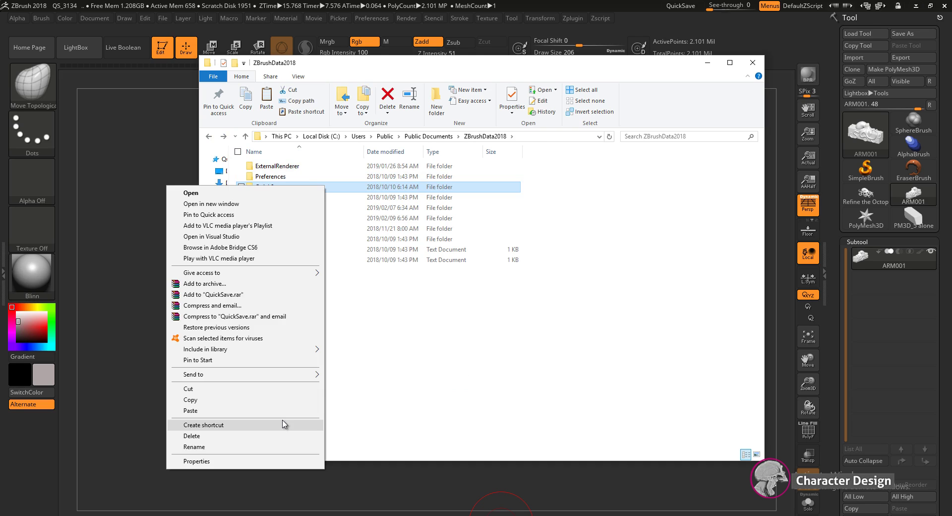
{"action": "left_click", "coordinate": [296, 461]}
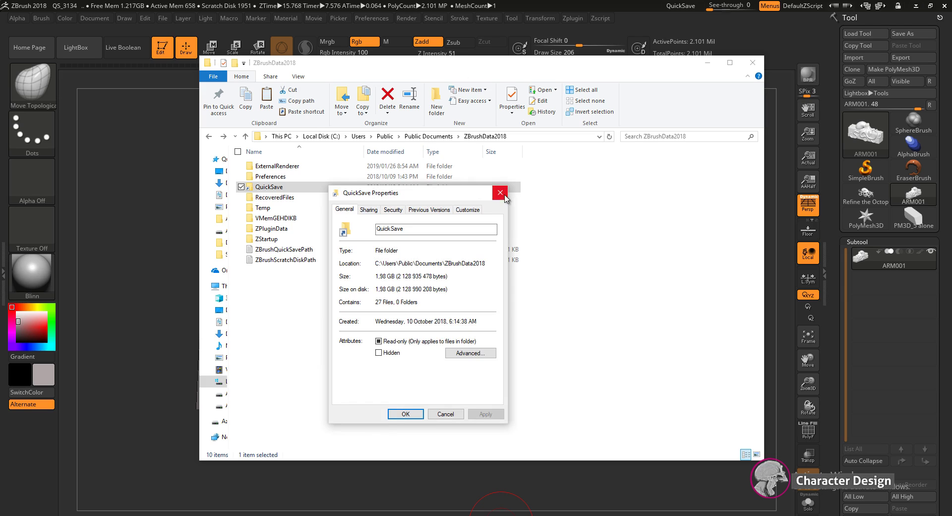
{"action": "left_click", "coordinate": [506, 197]}
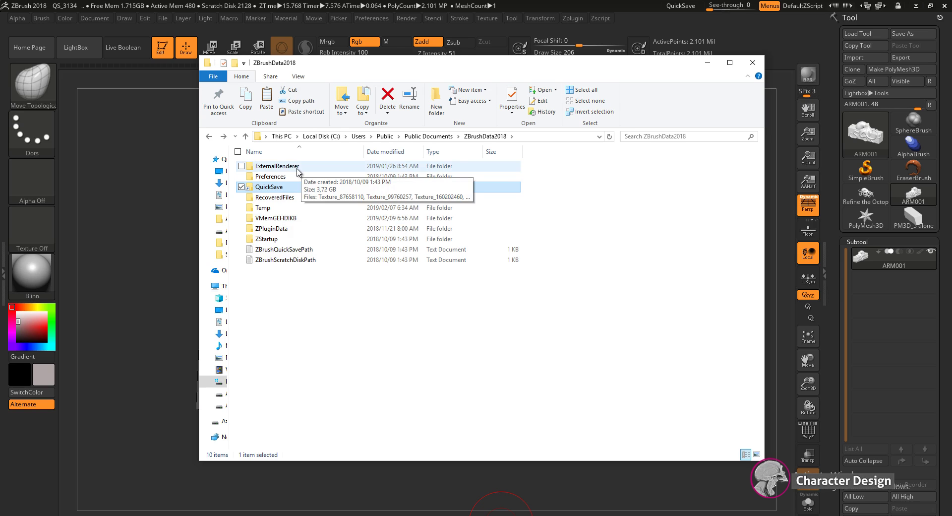
{"action": "double_click", "coordinate": [298, 168]}
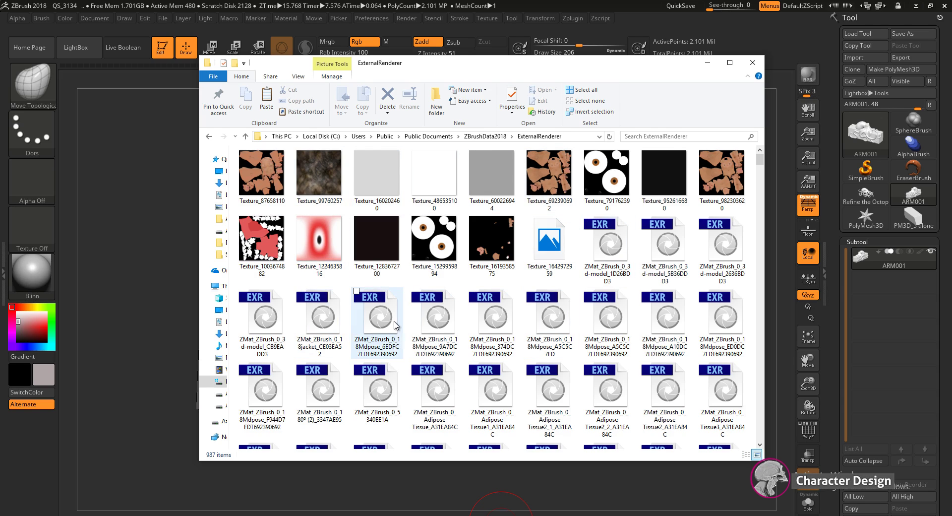
- Scroll the ExternalRenderer thumbnails, then go back up to ZBrushData2018 via the address bar
{"action": "scroll", "coordinate": [395, 325], "scroll_direction": "down", "scroll_amount": 3}
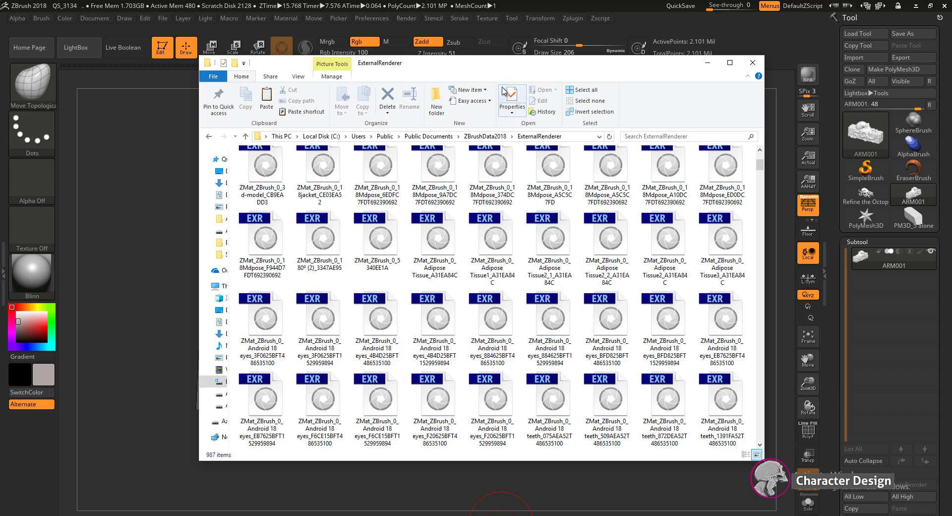
{"action": "left_click_drag", "start_coordinate": [495, 68], "coordinate": [500, 329]}
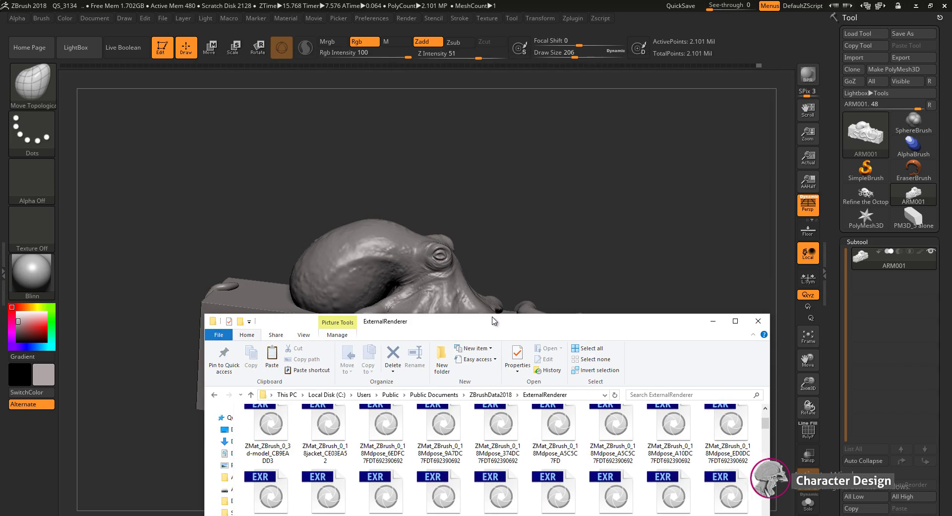
{"action": "left_click_drag", "start_coordinate": [495, 320], "coordinate": [485, 145]}
{"action": "scroll", "coordinate": [459, 301], "scroll_direction": "up", "scroll_amount": 3}
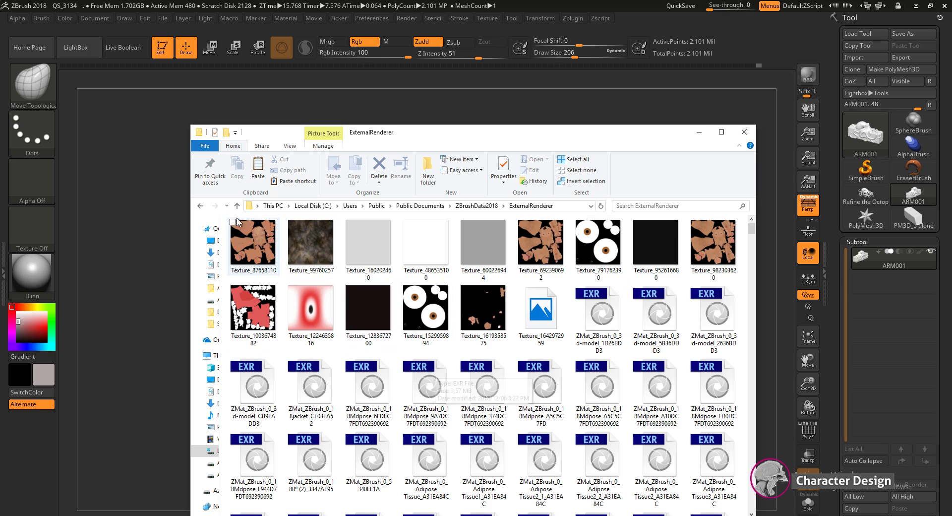
{"action": "mouse_move", "coordinate": [353, 278]}
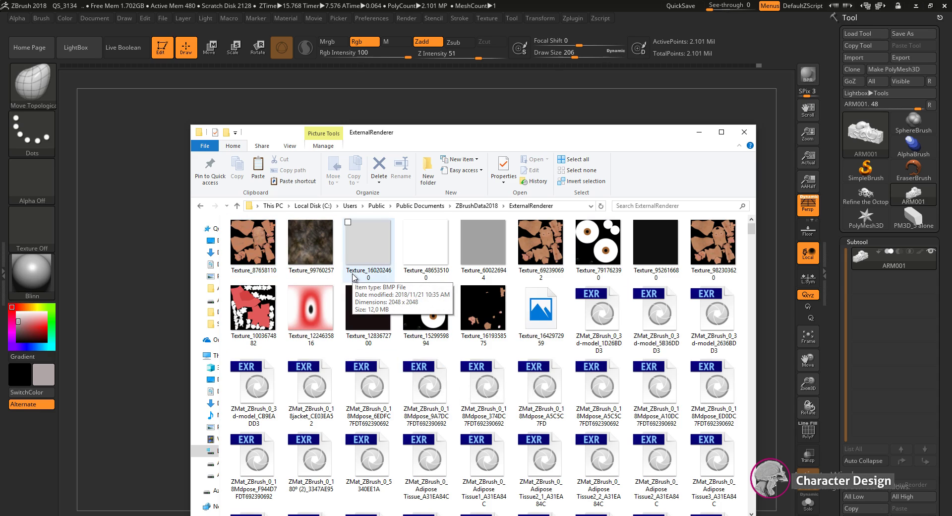
{"action": "left_click", "coordinate": [496, 206]}
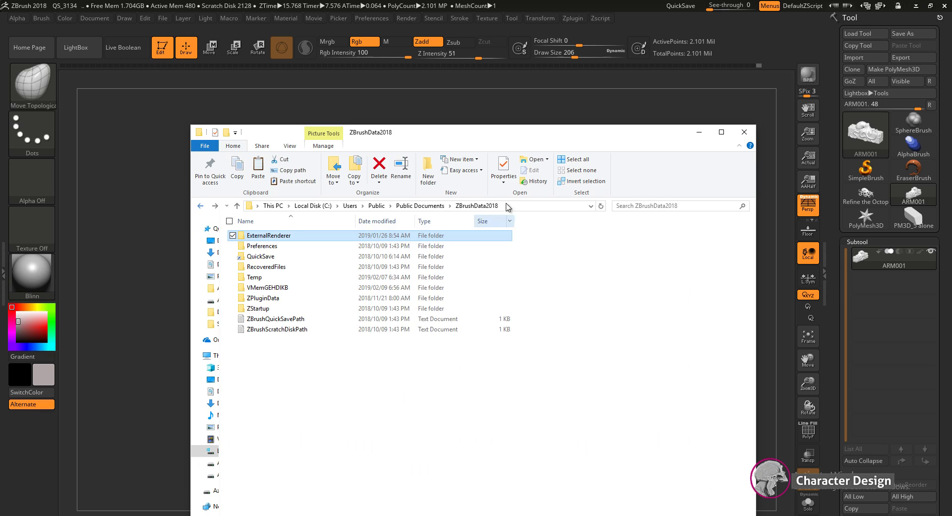
{"action": "left_click_drag", "start_coordinate": [507, 130], "coordinate": [528, 64]}
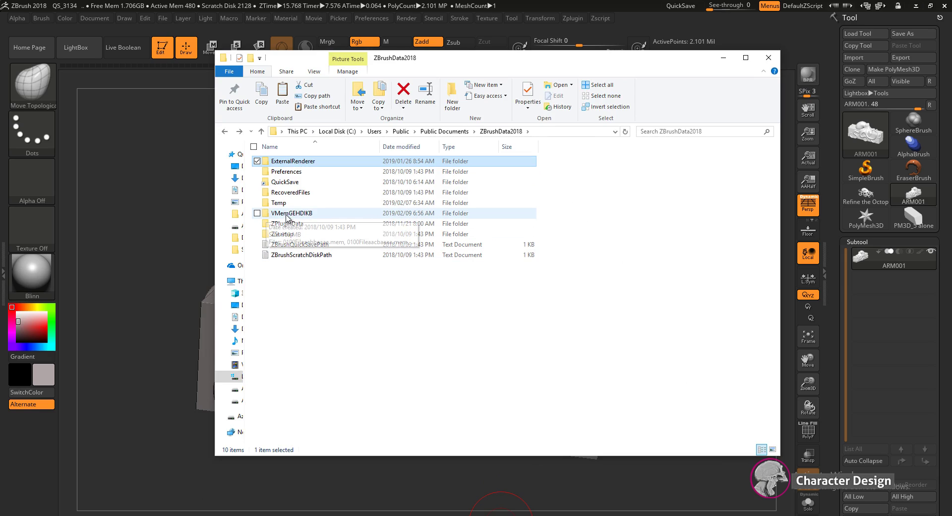
{"action": "double_click", "coordinate": [294, 213]}
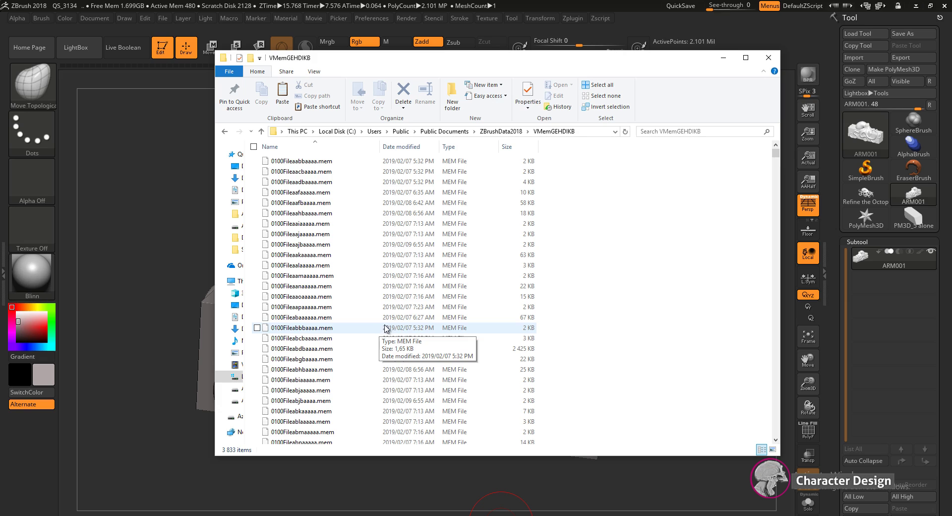
{"action": "scroll", "coordinate": [337, 267], "scroll_direction": "down", "scroll_amount": 6}
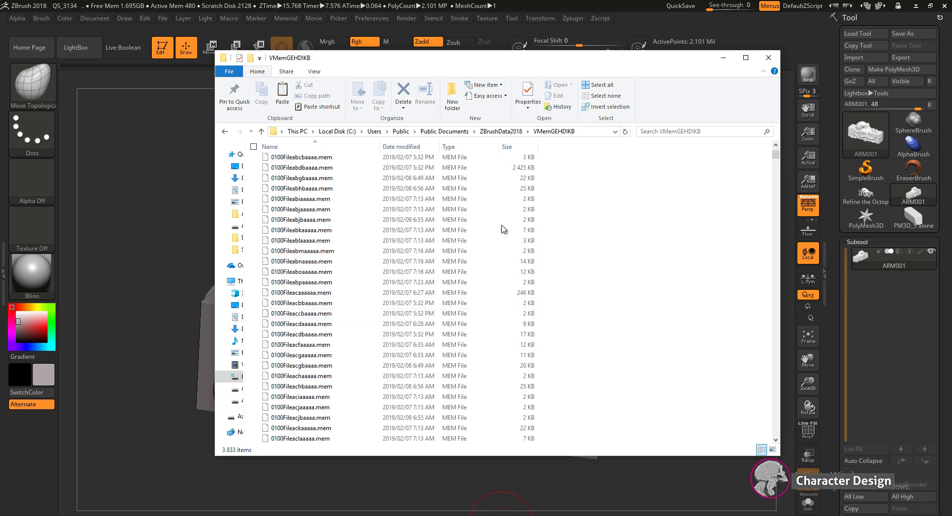
{"action": "scroll", "coordinate": [445, 361], "scroll_direction": "up", "scroll_amount": 6}
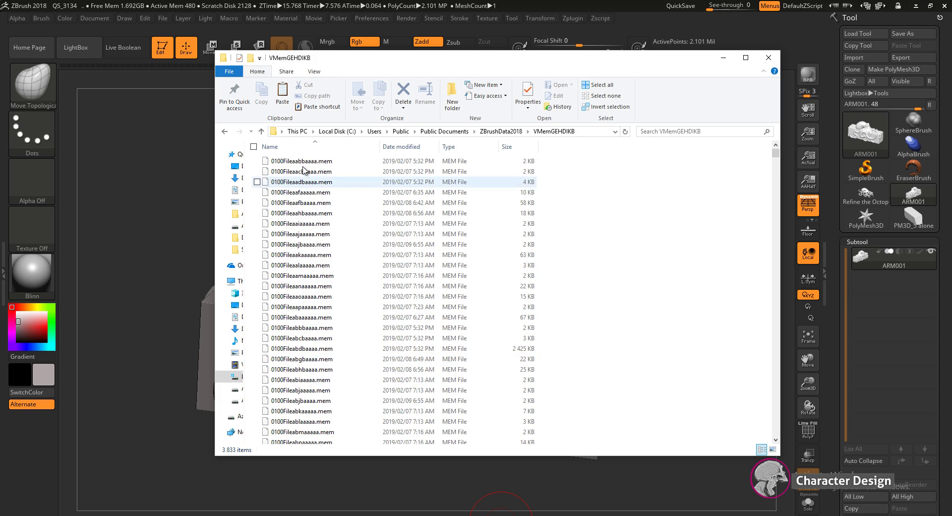
{"action": "left_click", "coordinate": [225, 131]}
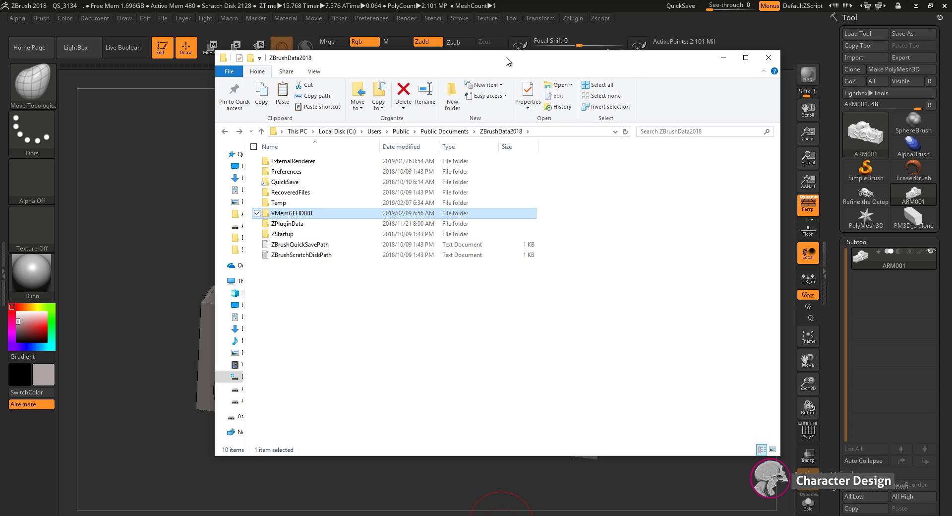
{"action": "left_click_drag", "start_coordinate": [506, 62], "coordinate": [499, 106]}
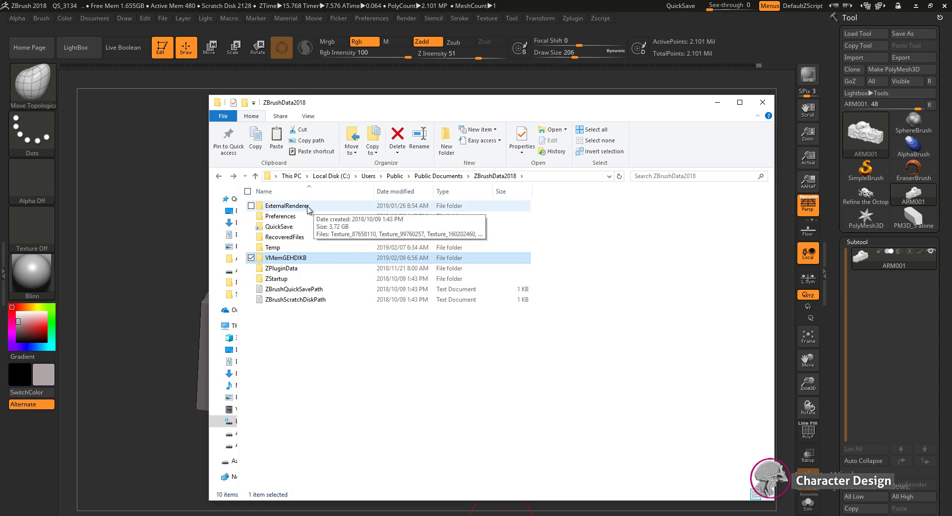
{"action": "double_click", "coordinate": [307, 206]}
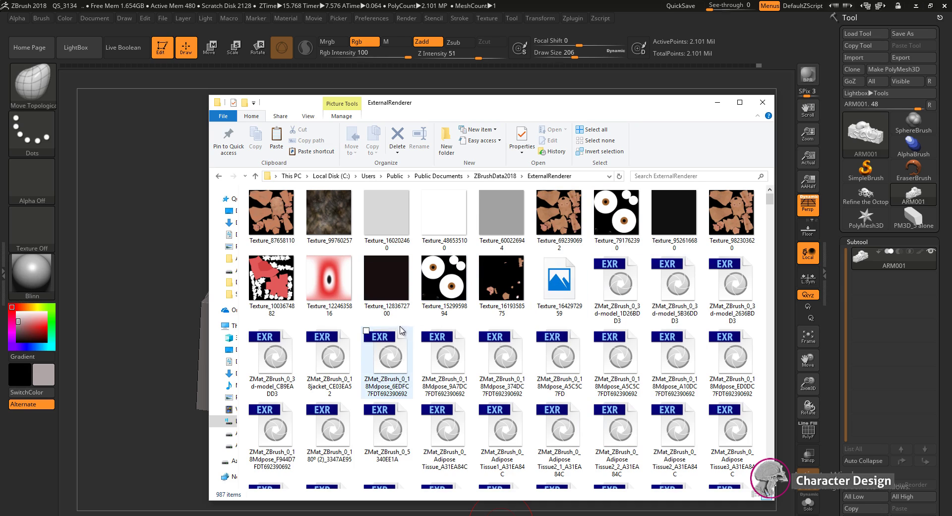
{"action": "left_click", "coordinate": [219, 177]}
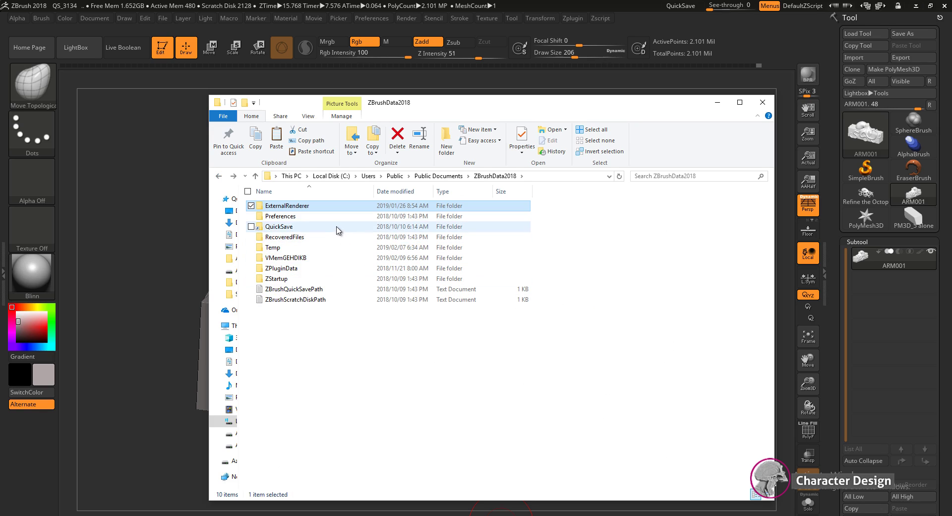
{"action": "double_click", "coordinate": [343, 262]}
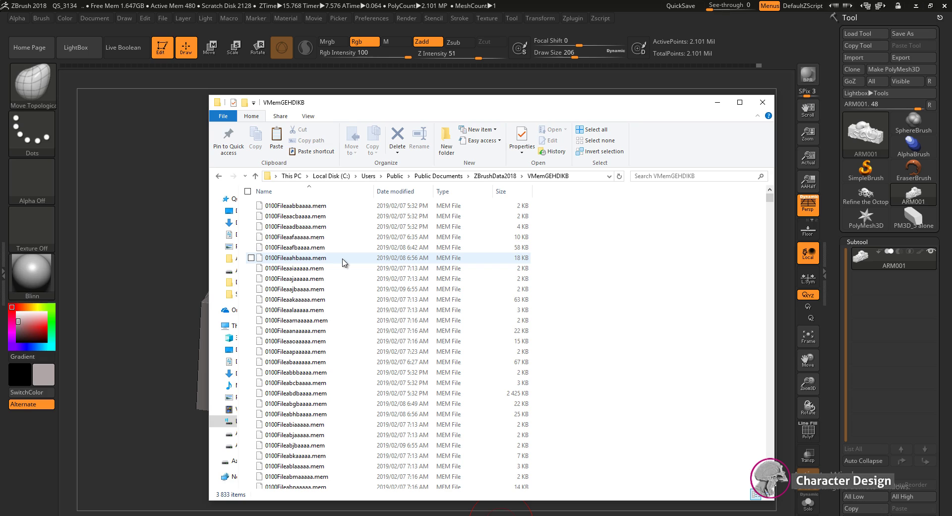
{"action": "scroll", "coordinate": [343, 261], "scroll_direction": "down", "scroll_amount": 1}
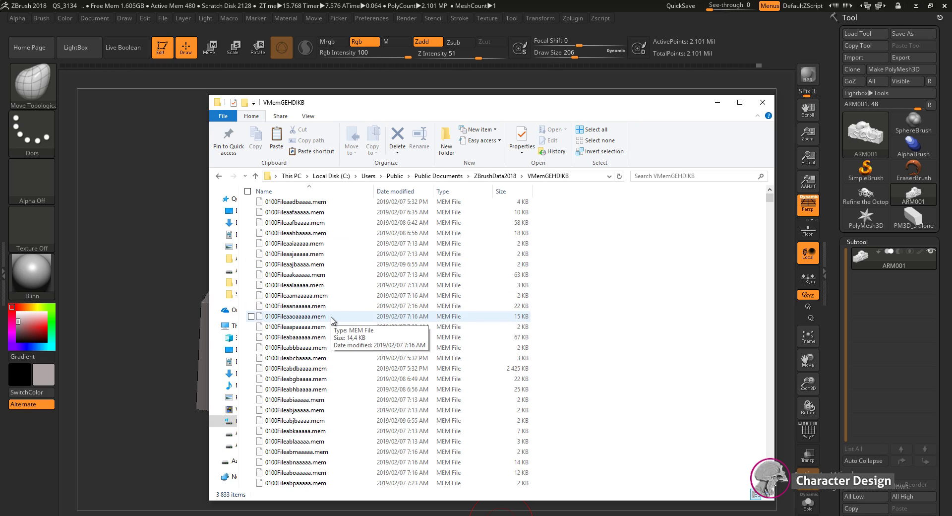
{"action": "scroll", "coordinate": [331, 320], "scroll_direction": "down", "scroll_amount": 12}
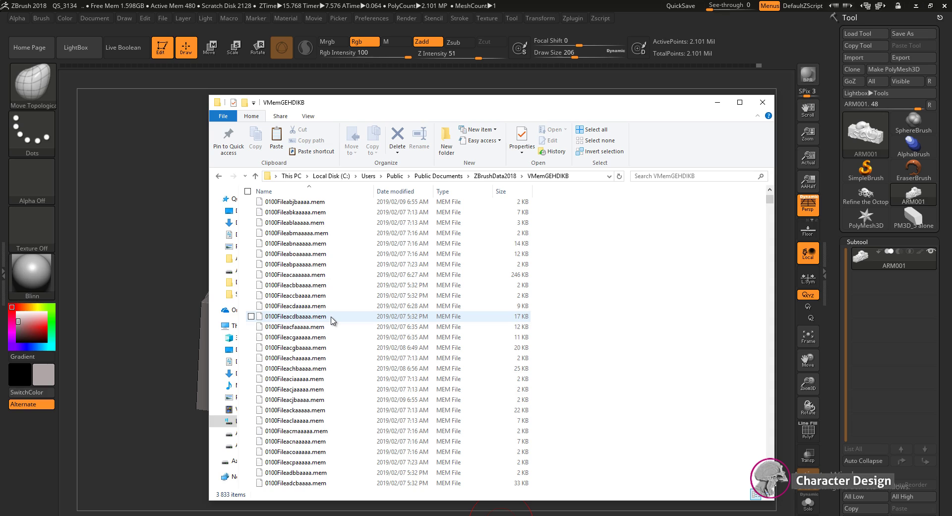
{"action": "scroll", "coordinate": [331, 320], "scroll_direction": "down", "scroll_amount": 5}
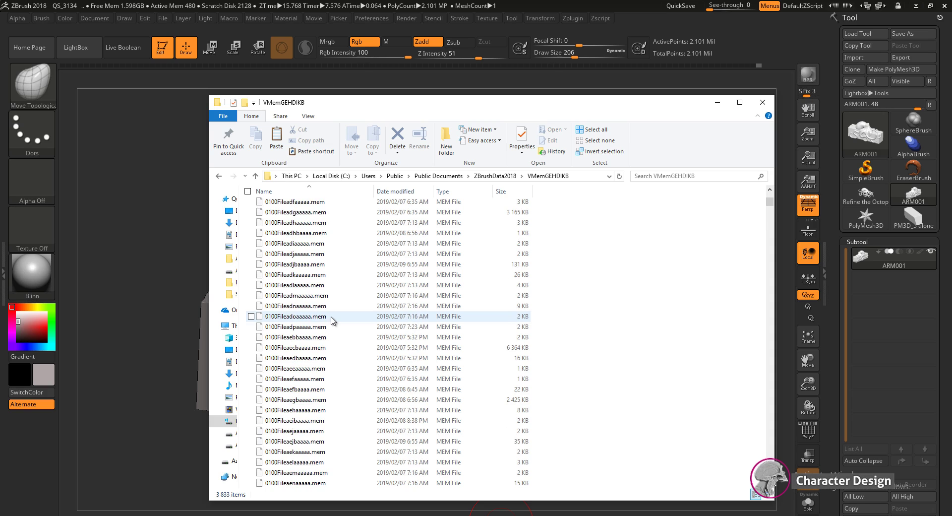
{"action": "scroll", "coordinate": [331, 320], "scroll_direction": "up", "scroll_amount": 13}
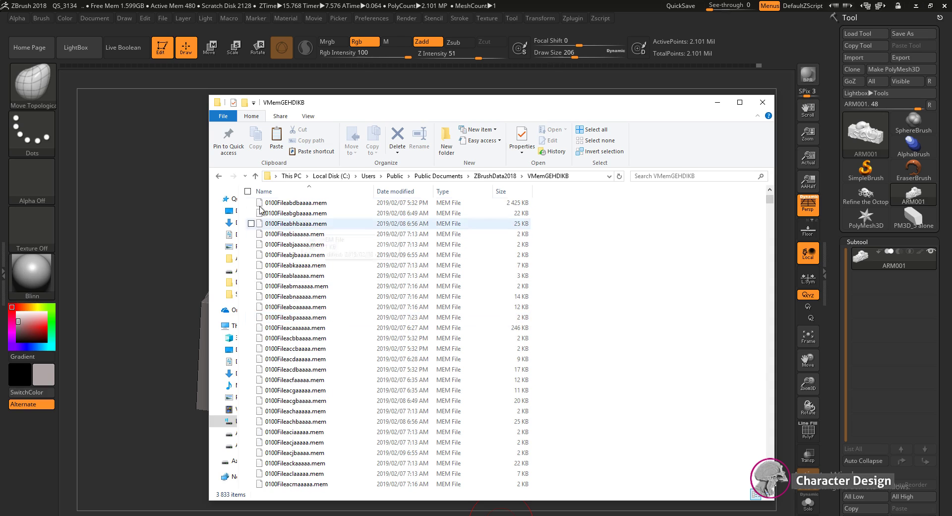
{"action": "left_click", "coordinate": [221, 178]}
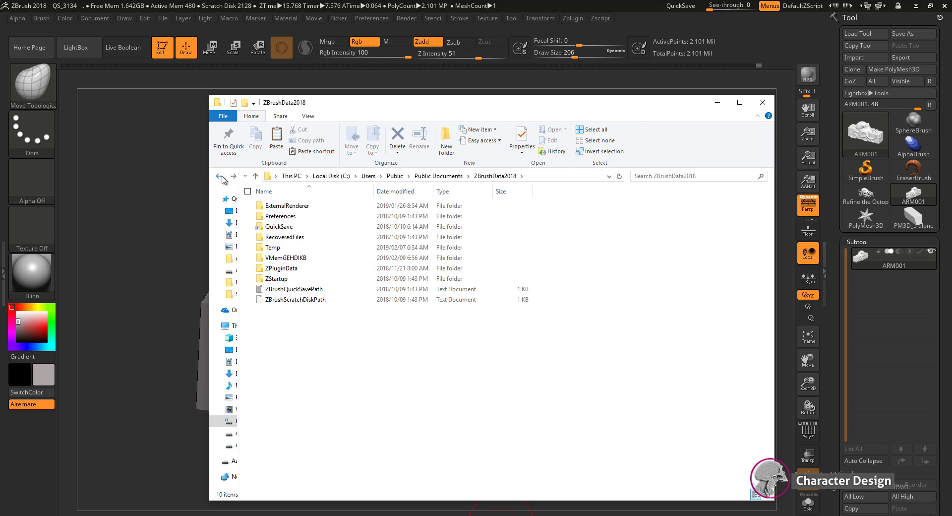
{"action": "double_click", "coordinate": [317, 229]}
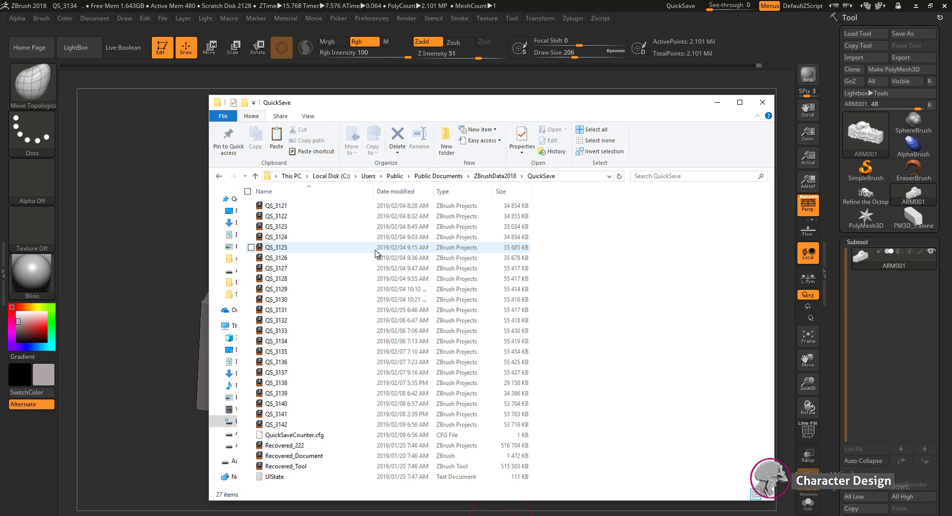
{"action": "left_click", "coordinate": [219, 178]}
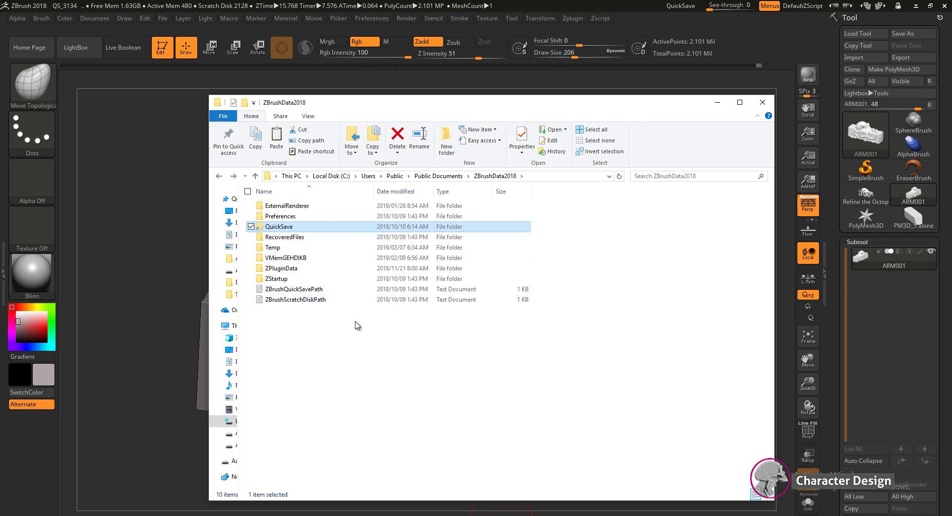